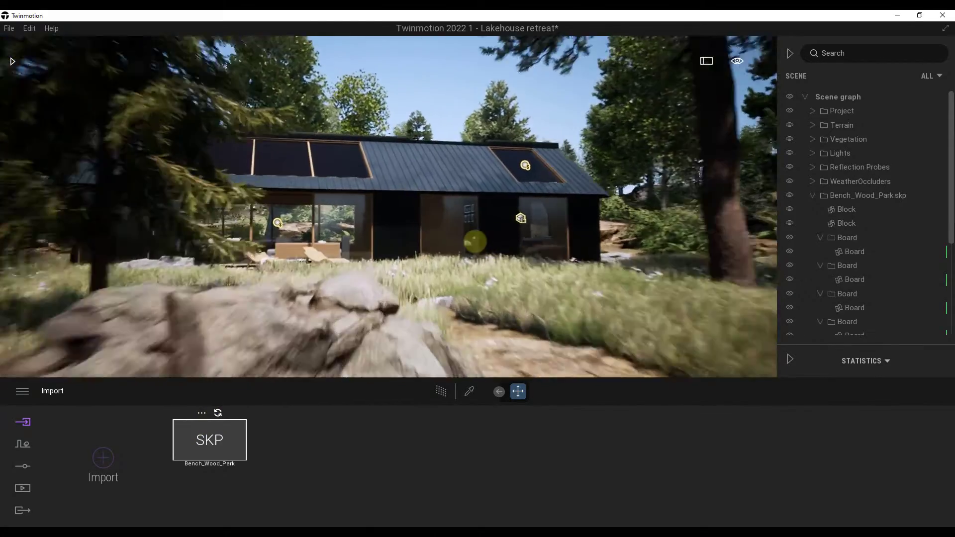
Step: Select the whole Bench_Wood_Park.skp model and move it so the bench sits on the deck beside the lounge chairs
key(w)
right_drag(475, 241, 530, 237)
click(836, 199)
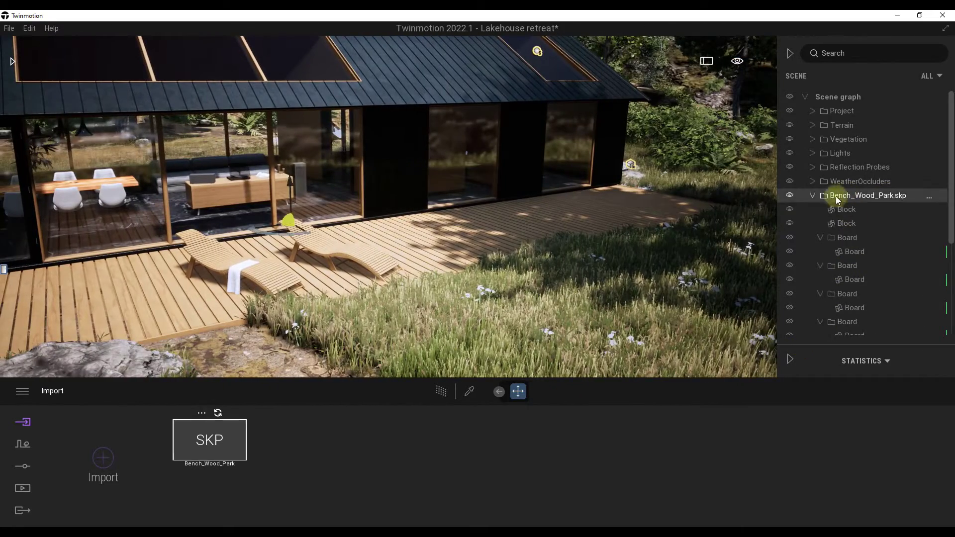
drag(283, 230, 446, 321)
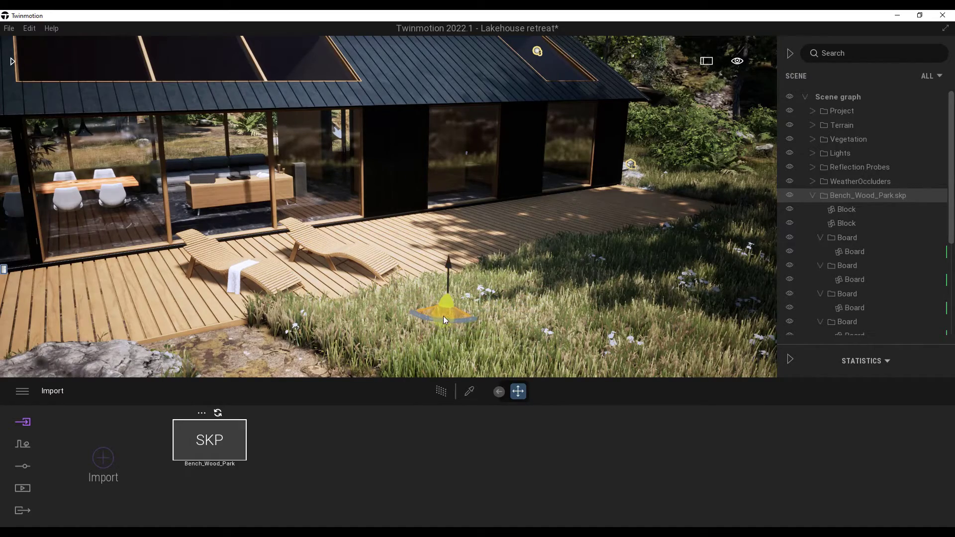
right_drag(499, 280, 543, 283)
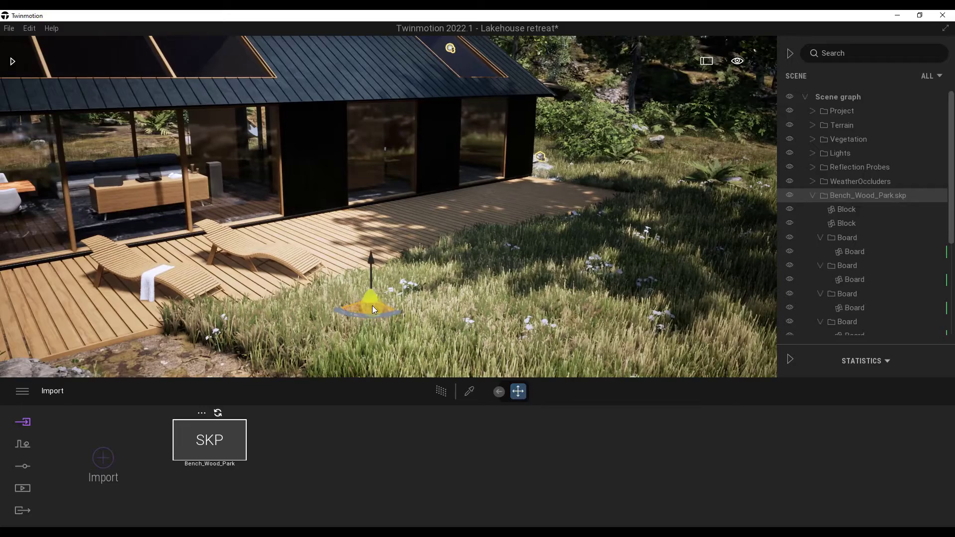
drag(372, 306, 300, 214)
drag(224, 207, 177, 196)
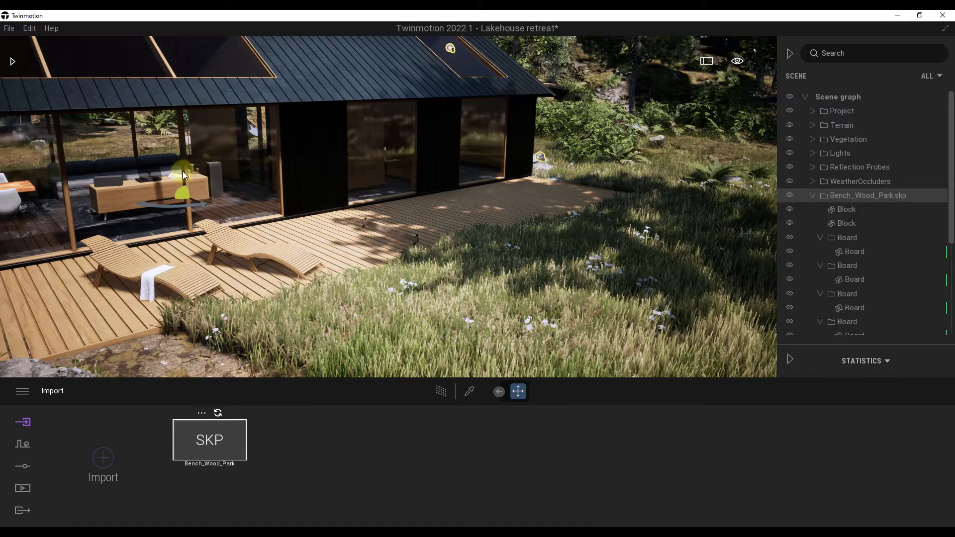
mouse_move(182, 172)
mouse_down()
mouse_move(182, 144)
mouse_move(181, 154)
mouse_up()
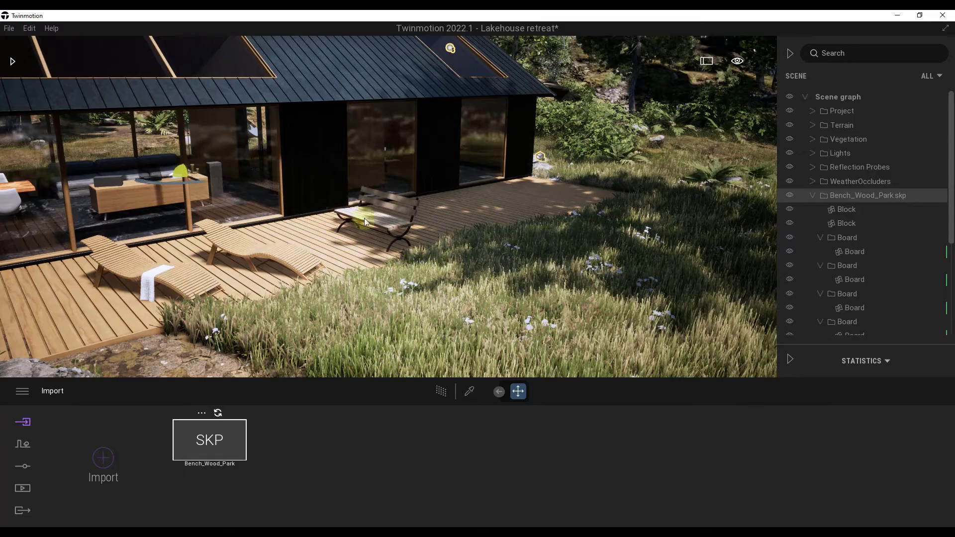
mouse_move(182, 174)
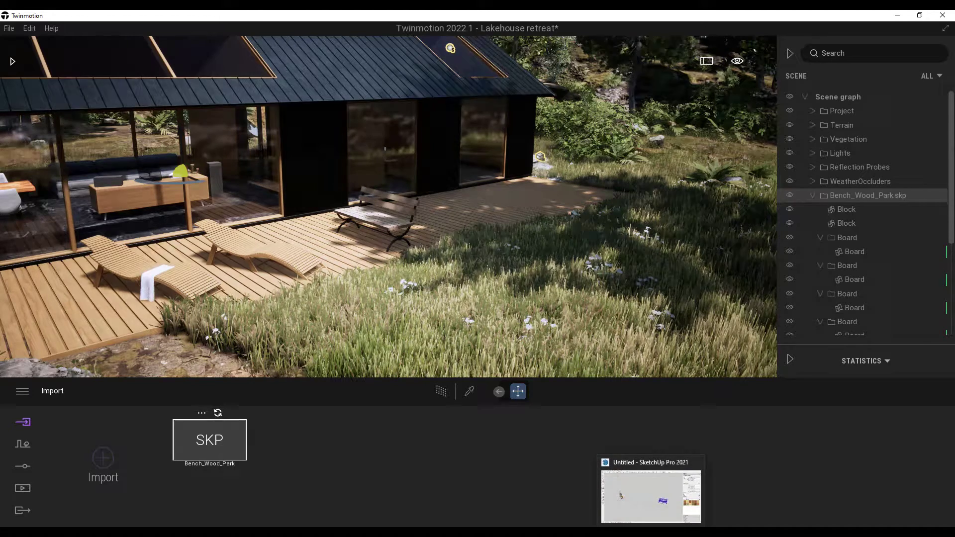
Step: Switch to SketchUp and open the Wood park bench component for editing
click(652, 535)
scroll(592, 319, up, 3)
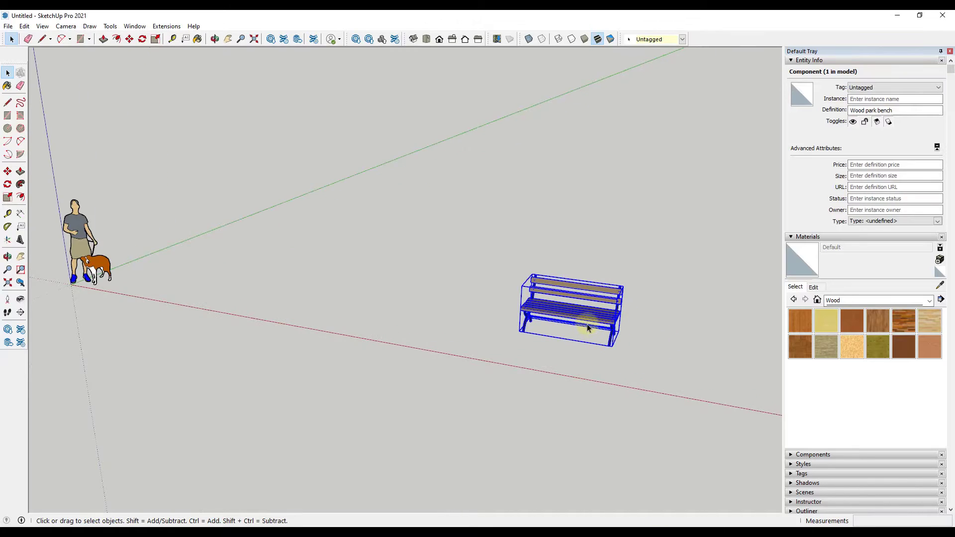
double_click(593, 318)
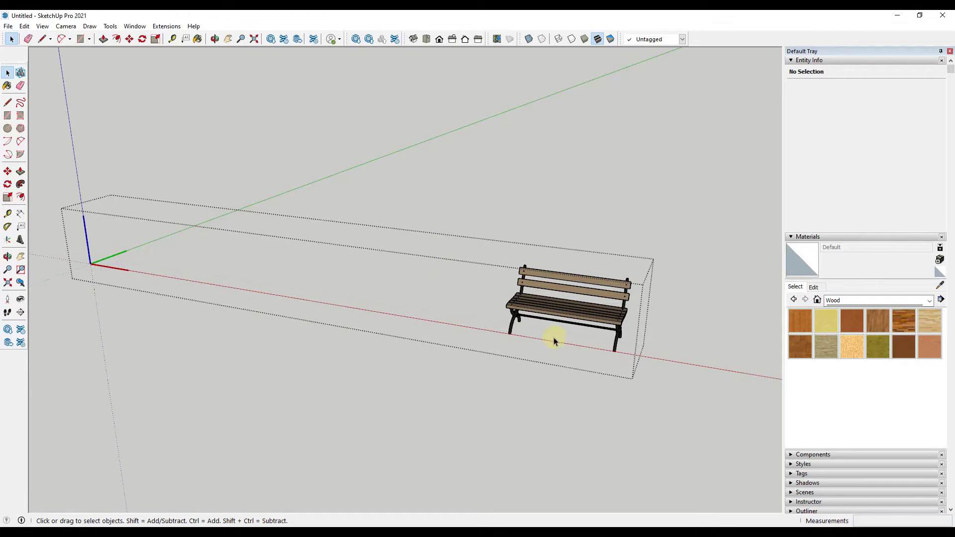
Step: Move all of the bench's parts farther from the component's origin, off the red axis
scroll(554, 338, down, 2)
drag(482, 257, 642, 368)
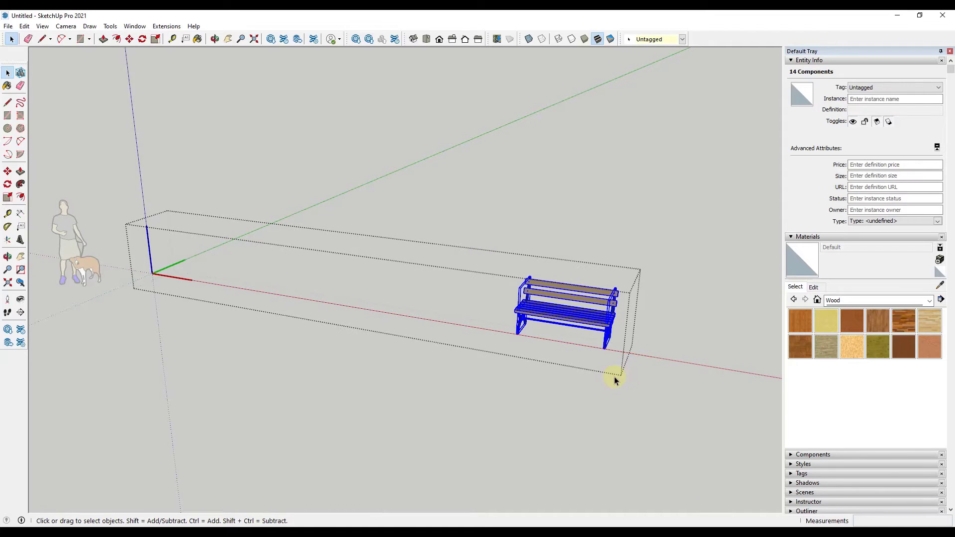
key(m)
click(604, 350)
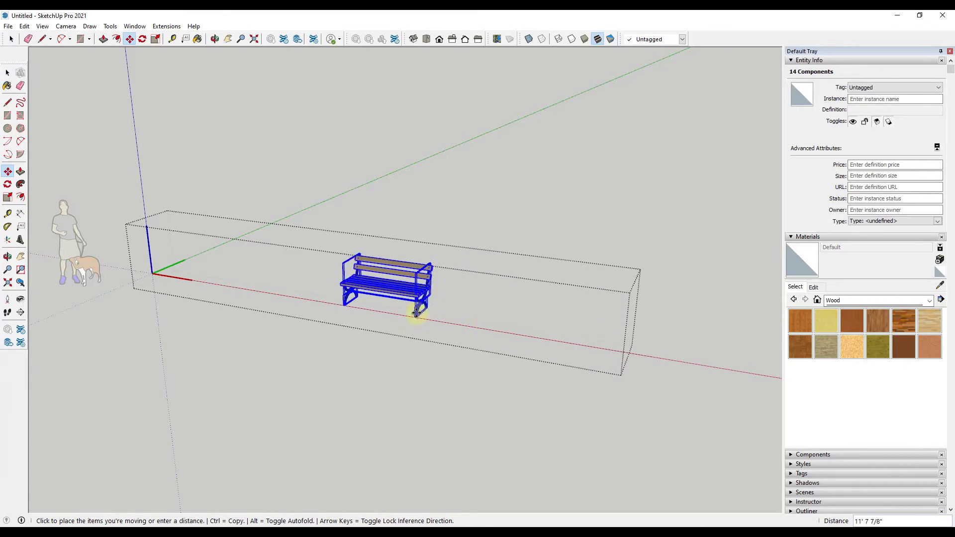
click(642, 269)
middle_drag(627, 268, 632, 301)
key(space)
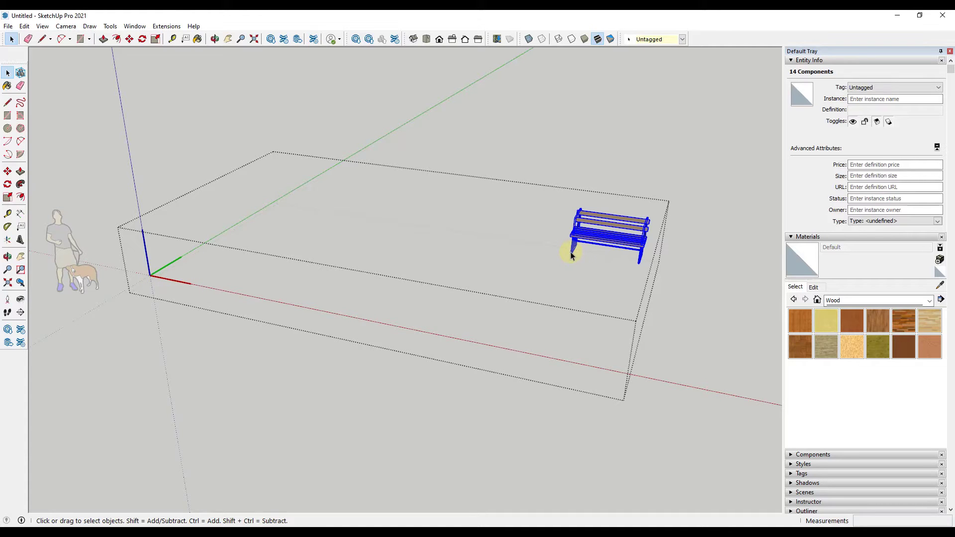
scroll(626, 254, up, 6)
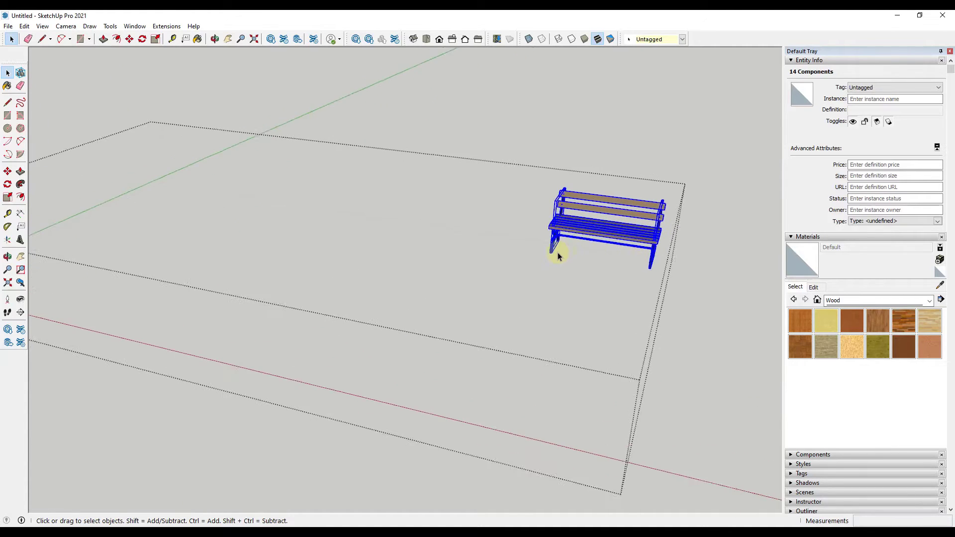
scroll(550, 255, up, 3)
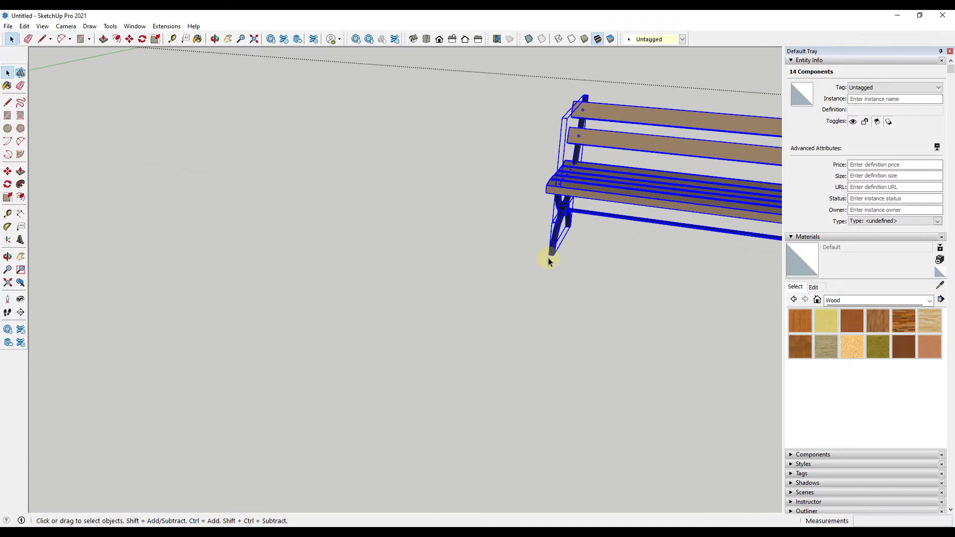
scroll(551, 233, down, 8)
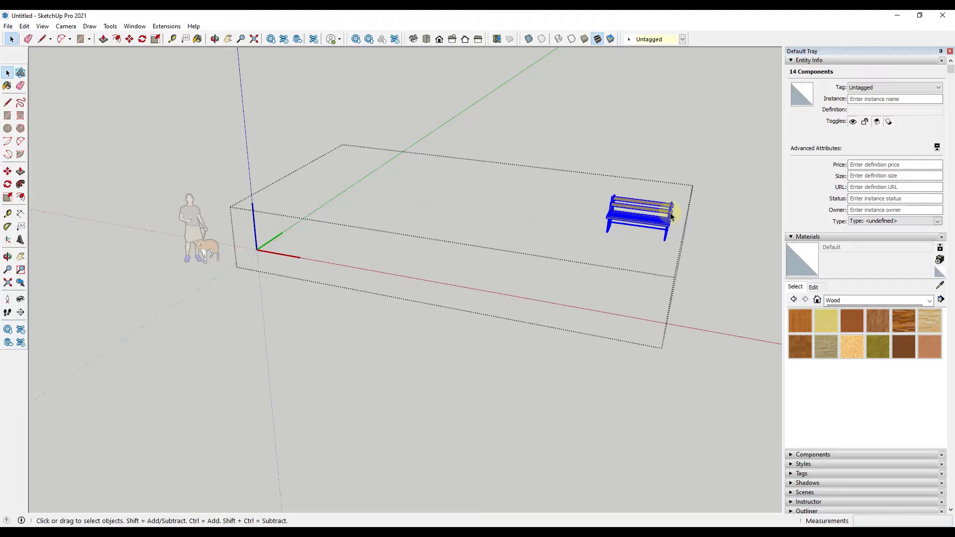
scroll(637, 215, down, 1)
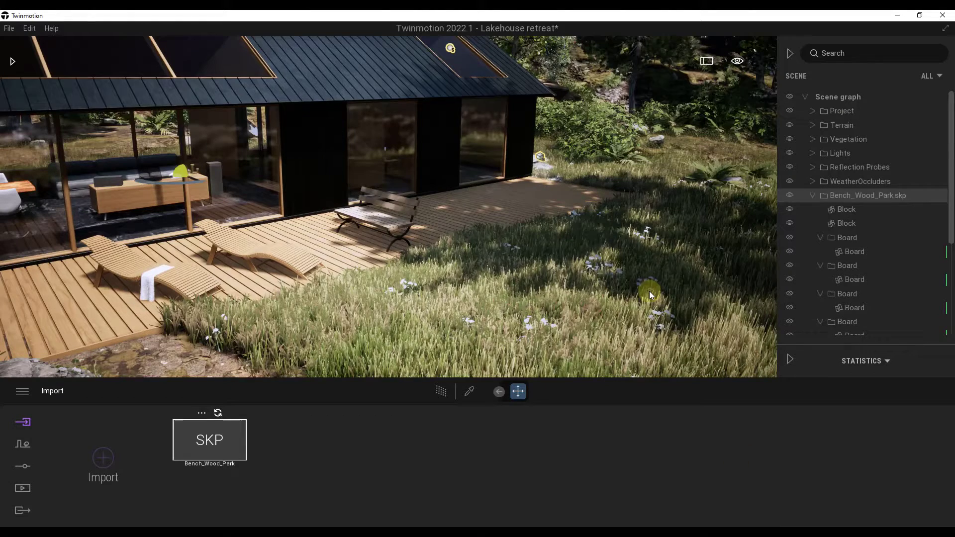
Step: Switch to Twinmotion and use Pivot edit to relocate the bench's pivot to the foot of its front leg
right_drag(369, 235, 351, 230)
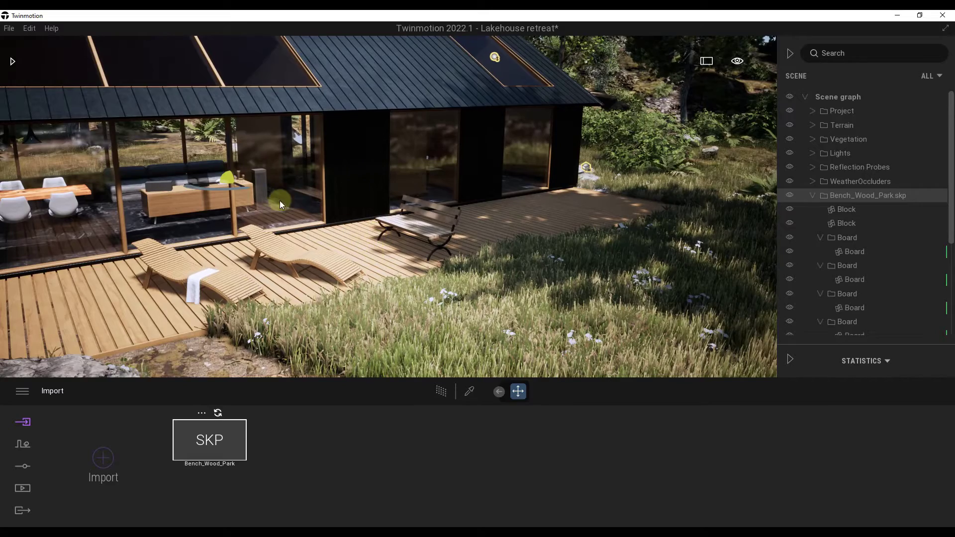
right_drag(366, 252, 366, 255)
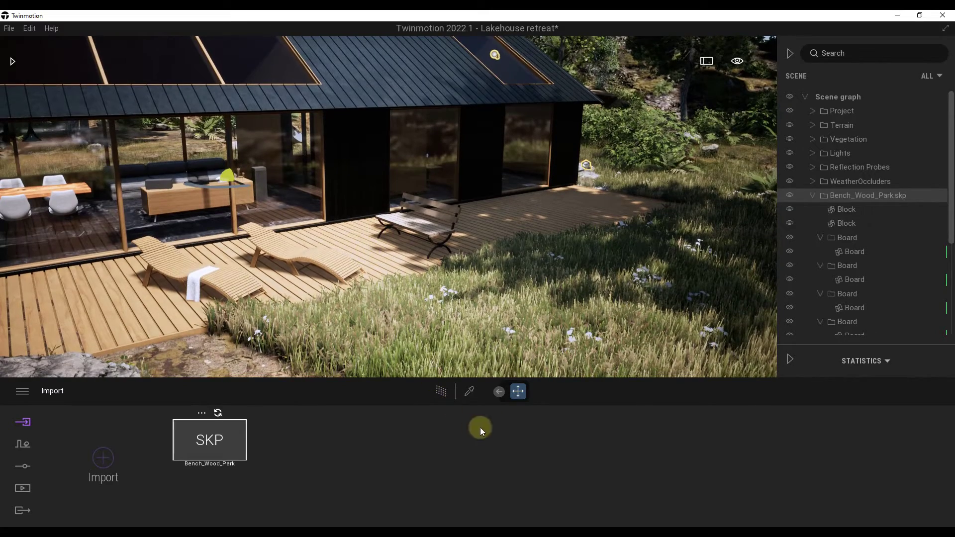
click(498, 393)
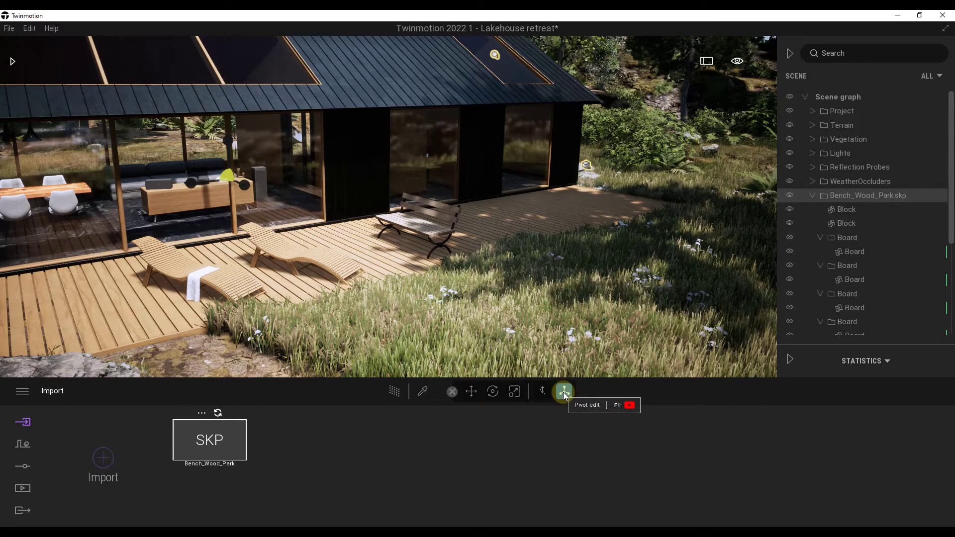
click(565, 393)
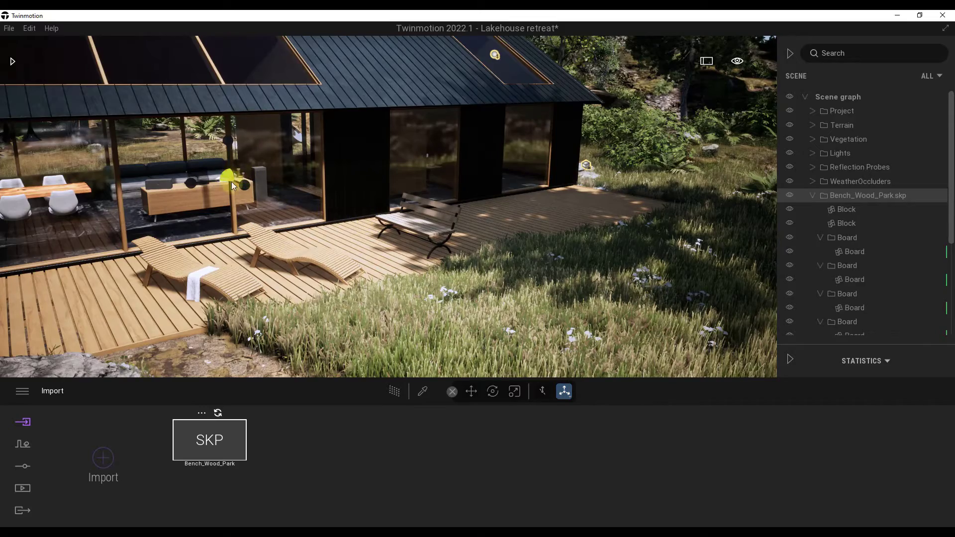
drag(244, 184, 410, 243)
scroll(411, 243, up, 10)
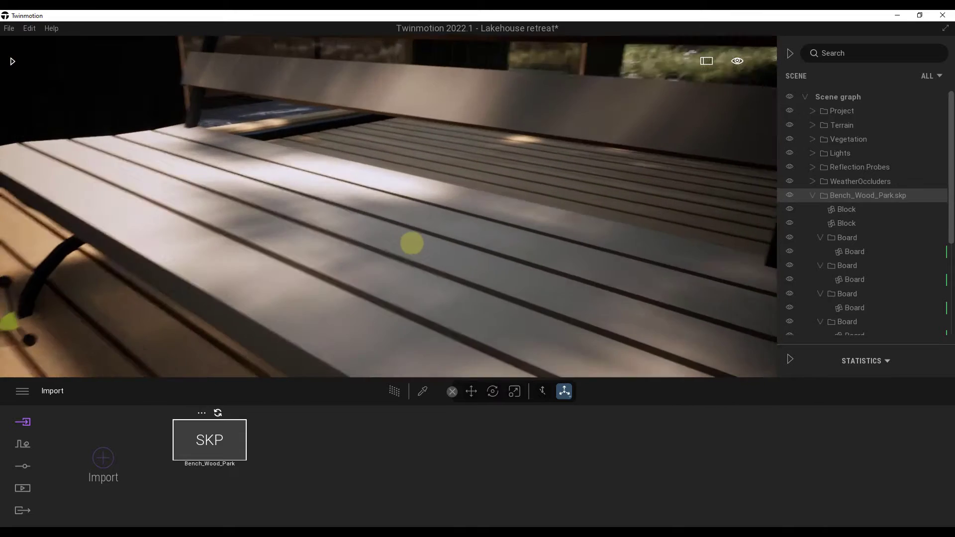
right_drag(412, 244, 386, 243)
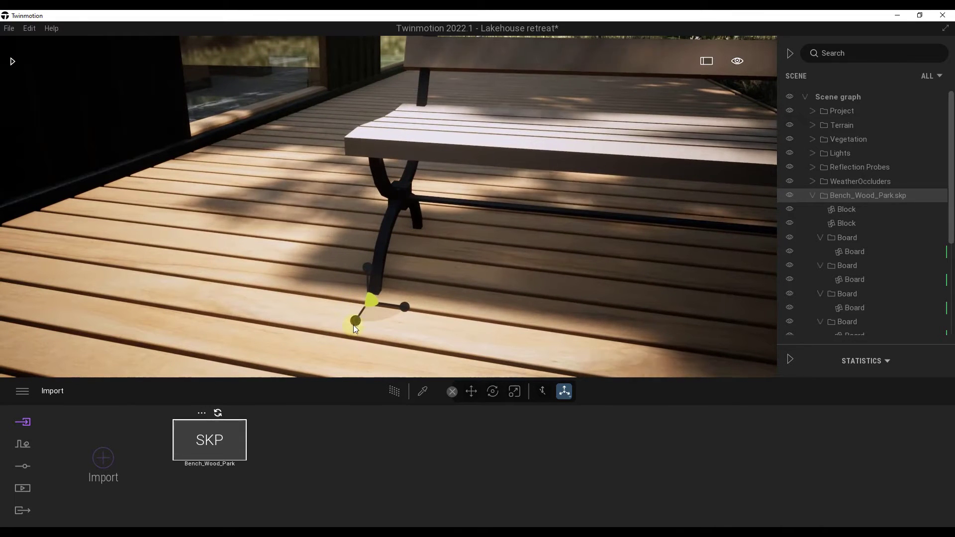
drag(353, 325, 375, 265)
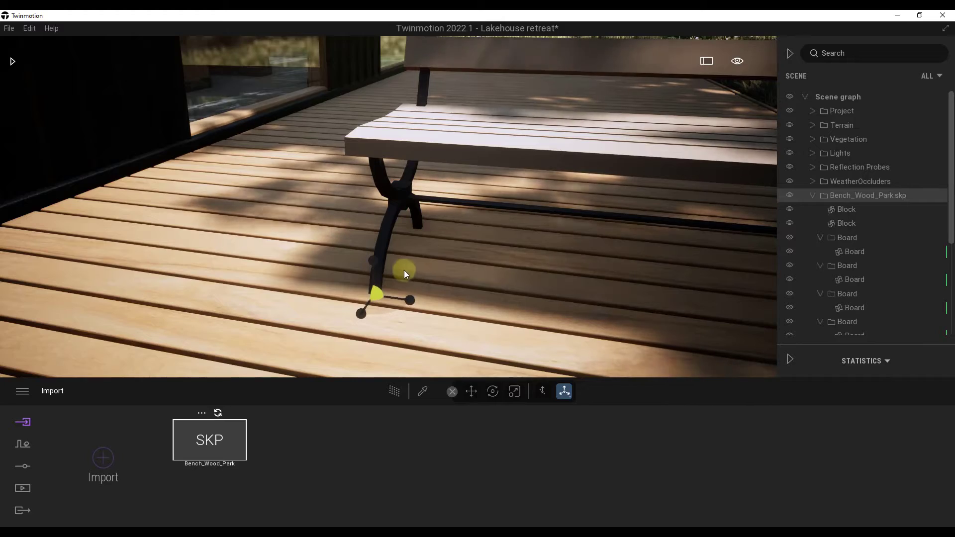
Step: Move the bench by its pivot across the deck, keeping it beside the lounge chairs near the house wall
mouse_move(405, 273)
right_down()
mouse_move(390, 272)
mouse_move(409, 273)
right_up()
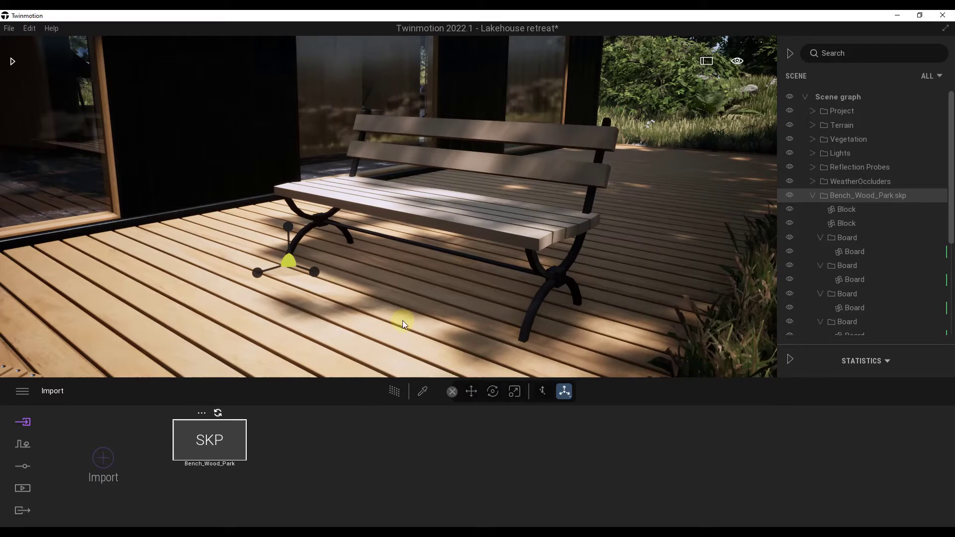
click(471, 391)
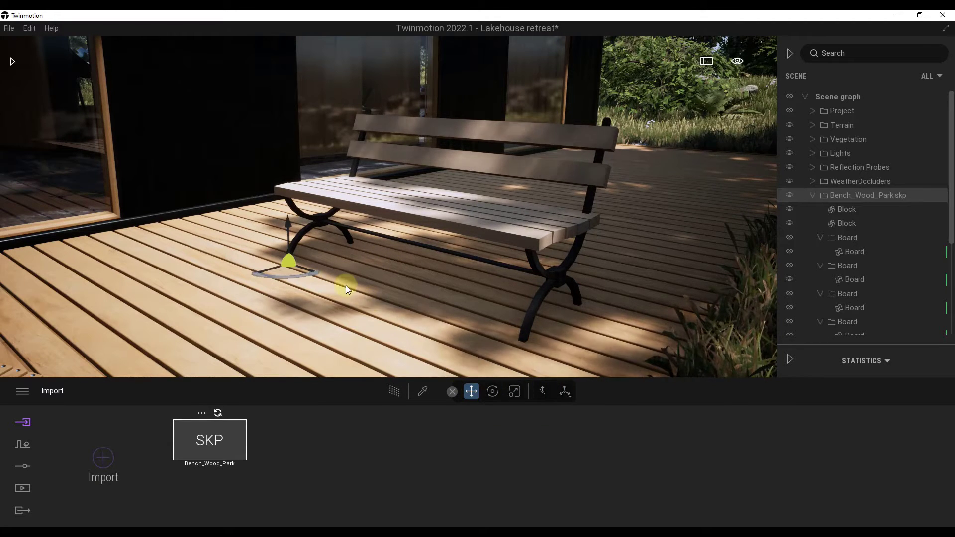
right_drag(362, 273, 352, 267)
mouse_move(302, 243)
mouse_down()
mouse_move(304, 204)
mouse_move(309, 235)
mouse_up()
drag(300, 279, 344, 273)
key(d)
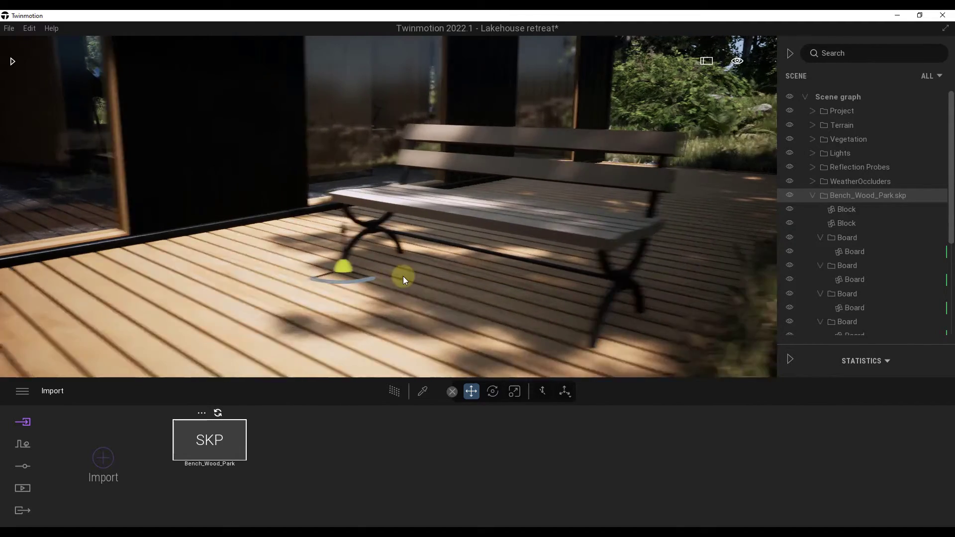
right_drag(403, 276, 401, 277)
key(a)
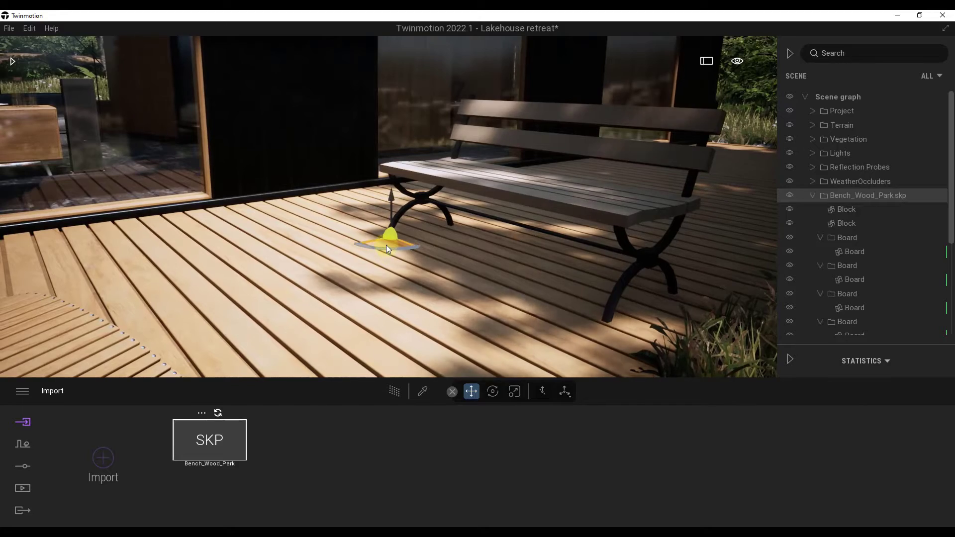
drag(386, 245, 539, 195)
drag(459, 229, 380, 238)
key(s)
right_drag(528, 228, 528, 231)
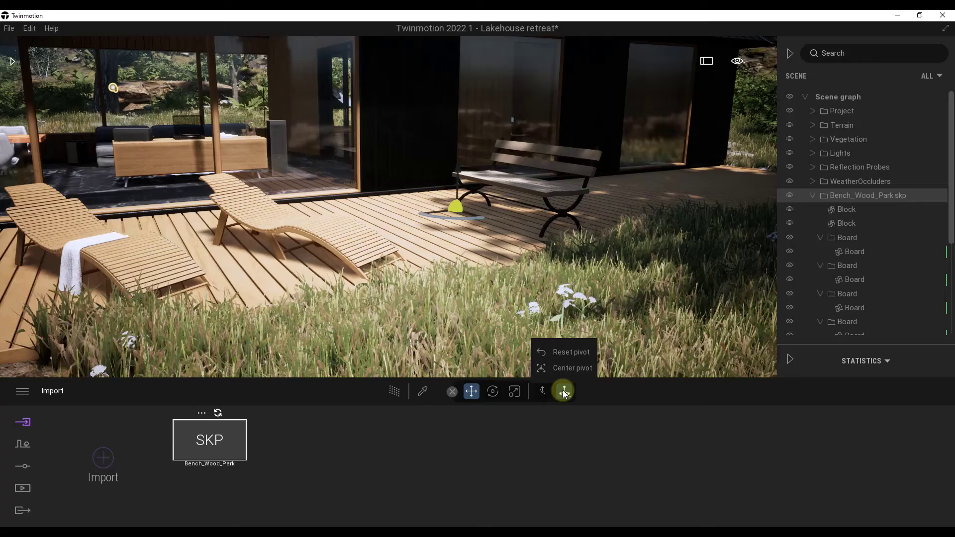
Step: Reset the bench's pivot to its original location, and center the pivot on the bench
mouse_move(565, 393)
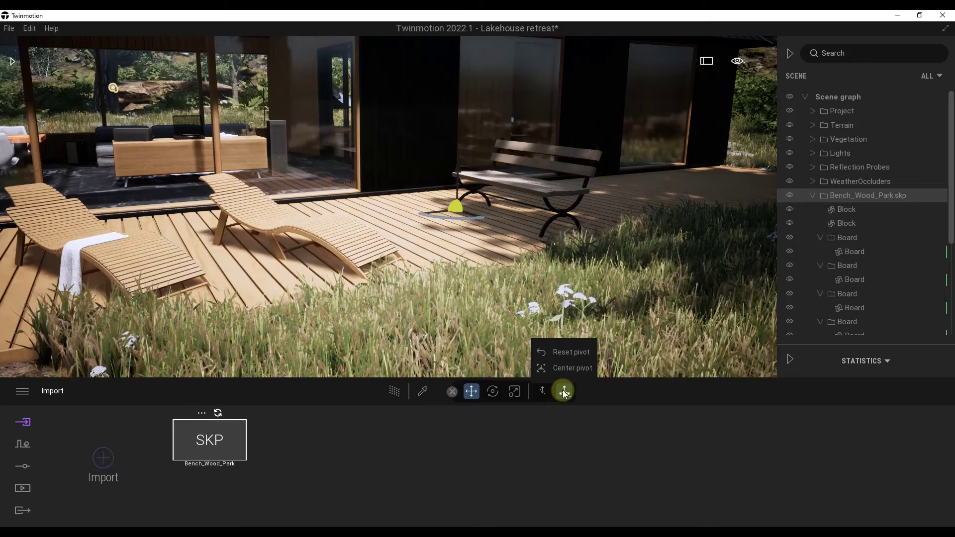
click(570, 352)
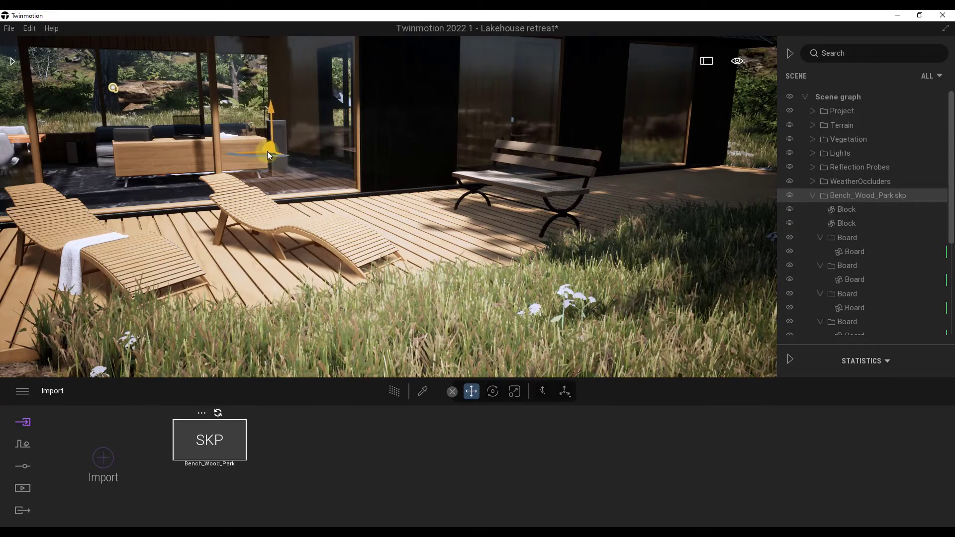
click(563, 388)
click(565, 367)
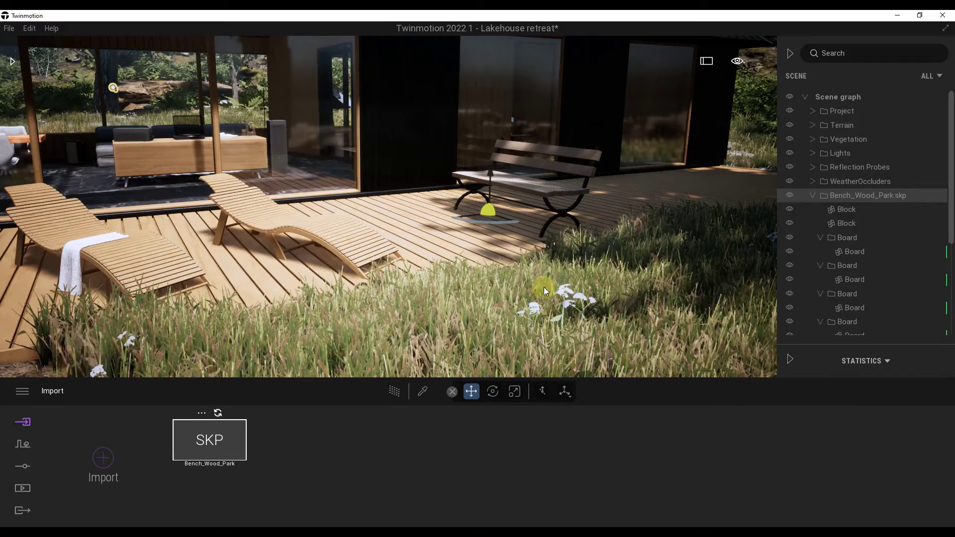
Step: Use Pivot edit to move the bench's pivot from its center to the foot of the front leg nearest the house
key(d)
mouse_move(544, 217)
right_down()
mouse_move(533, 217)
mouse_move(544, 216)
right_up()
key(w)
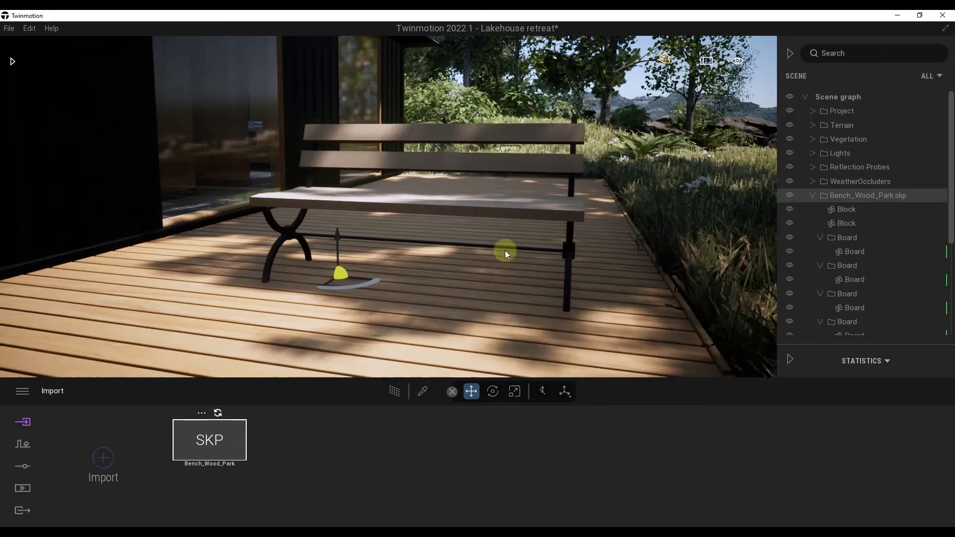
right_drag(388, 271, 426, 281)
key(d)
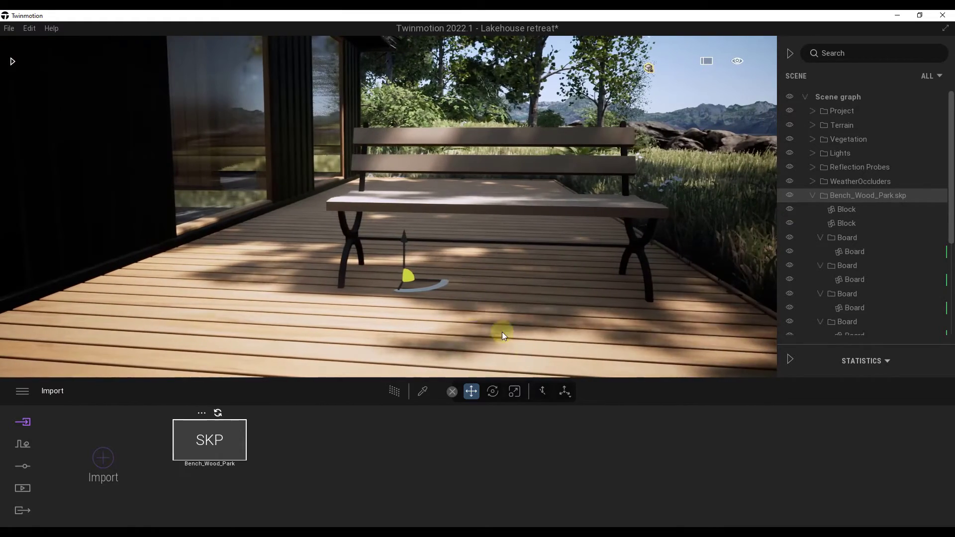
click(565, 391)
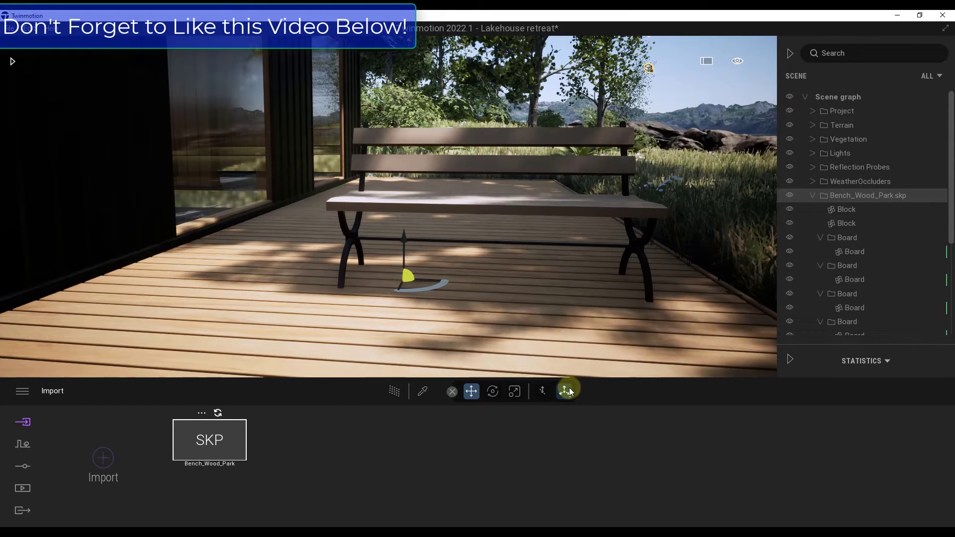
click(565, 390)
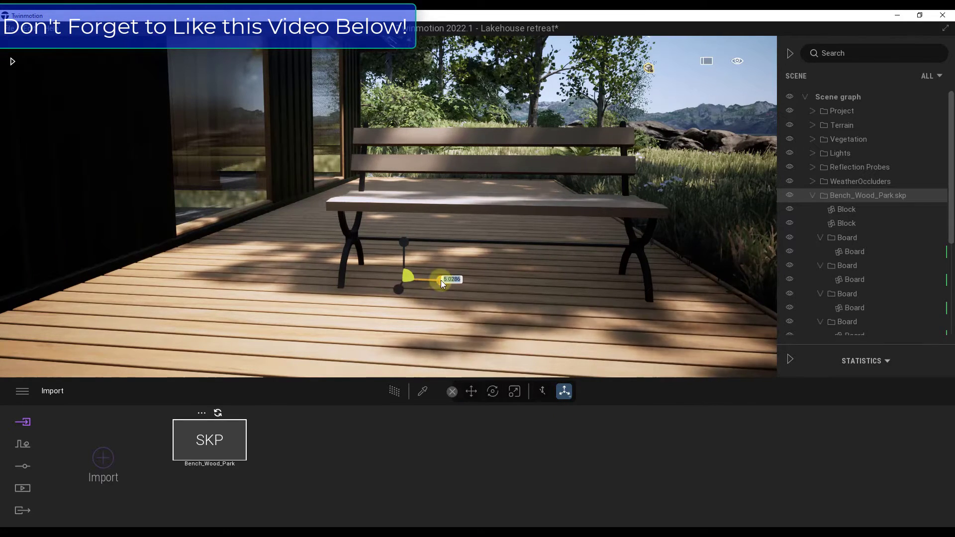
drag(441, 280, 321, 299)
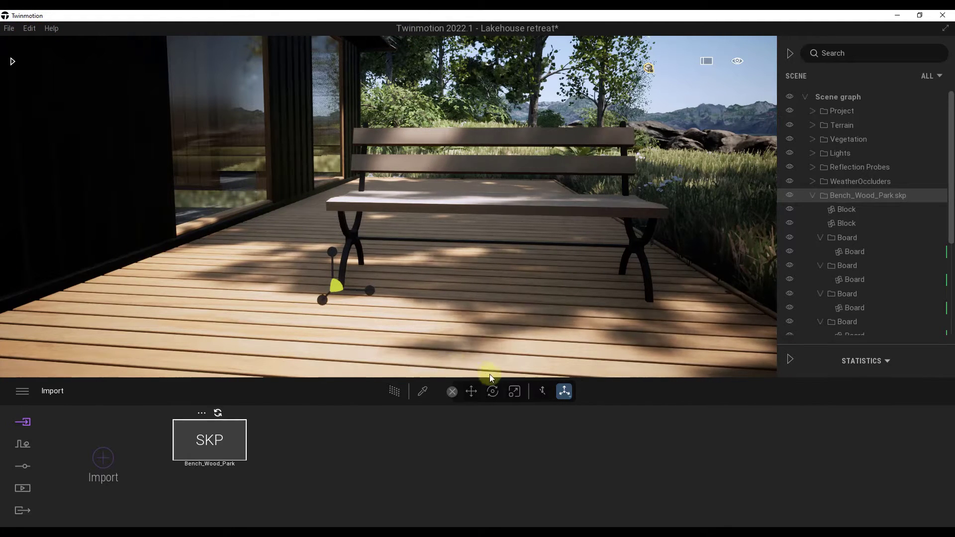
Step: Leave pivot editing and move the bench by its pivot from the house deck to the shore end of the dock
click(564, 391)
key(s)
right_drag(550, 292, 552, 300)
key(d)
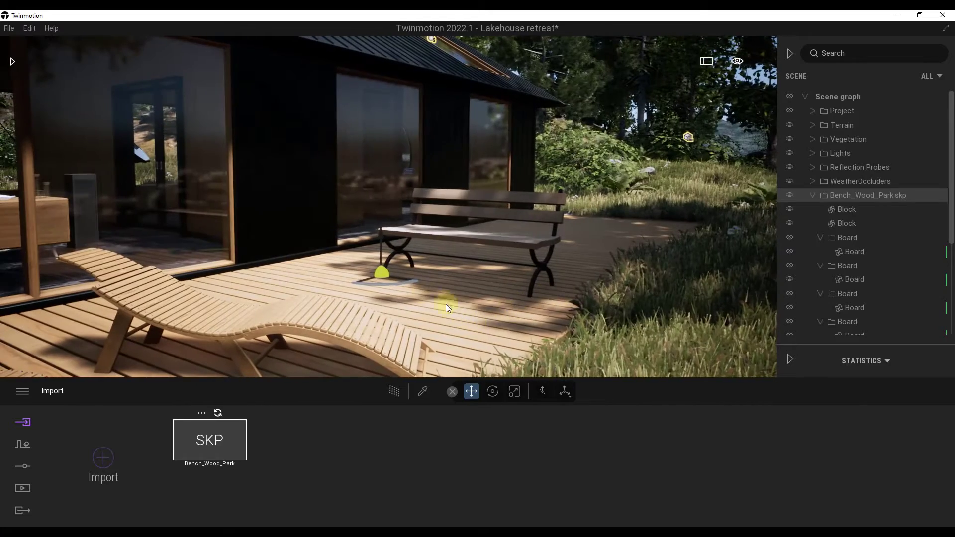
drag(386, 284, 540, 237)
key(s)
right_drag(545, 244, 546, 242)
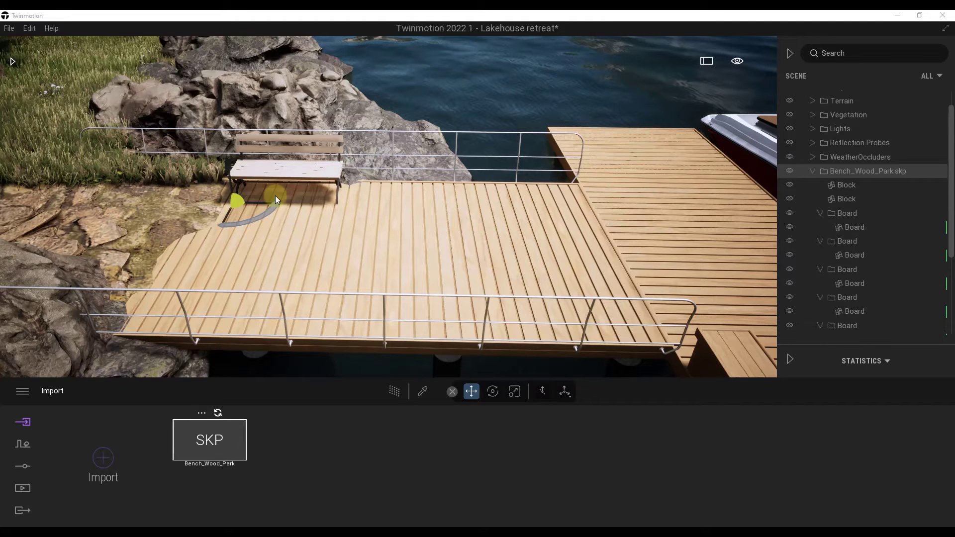
Step: Copy the whole Bench_Wood_Park.skp bench beside itself along the dock railing, and delete the copy
drag(287, 183, 290, 172)
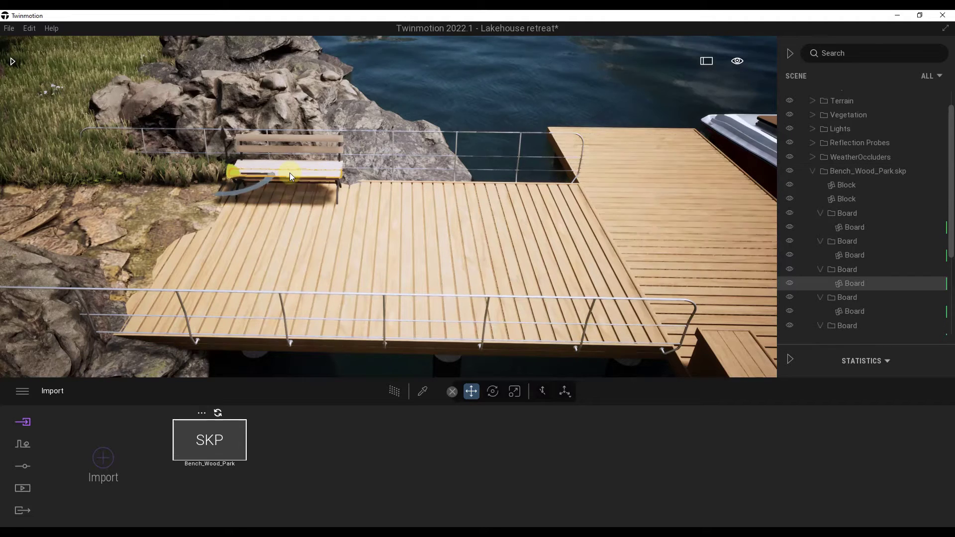
click(846, 172)
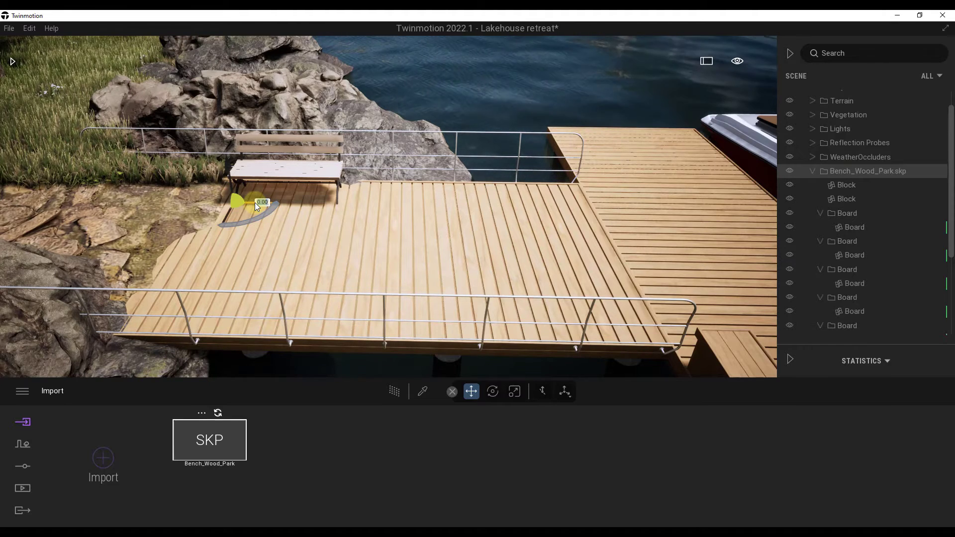
alt+drag(254, 202, 452, 208)
click(456, 335)
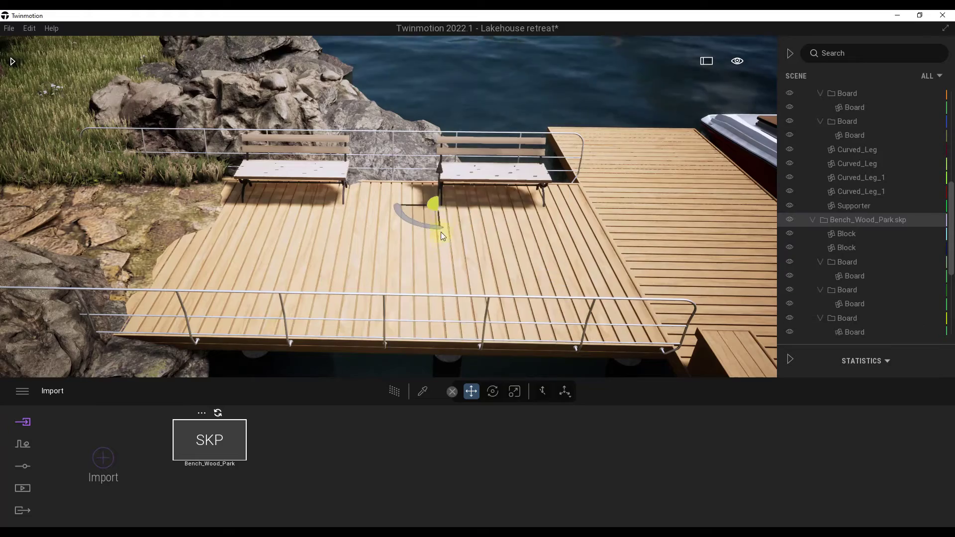
middle_drag(447, 214, 453, 205)
scroll(450, 206, up, 3)
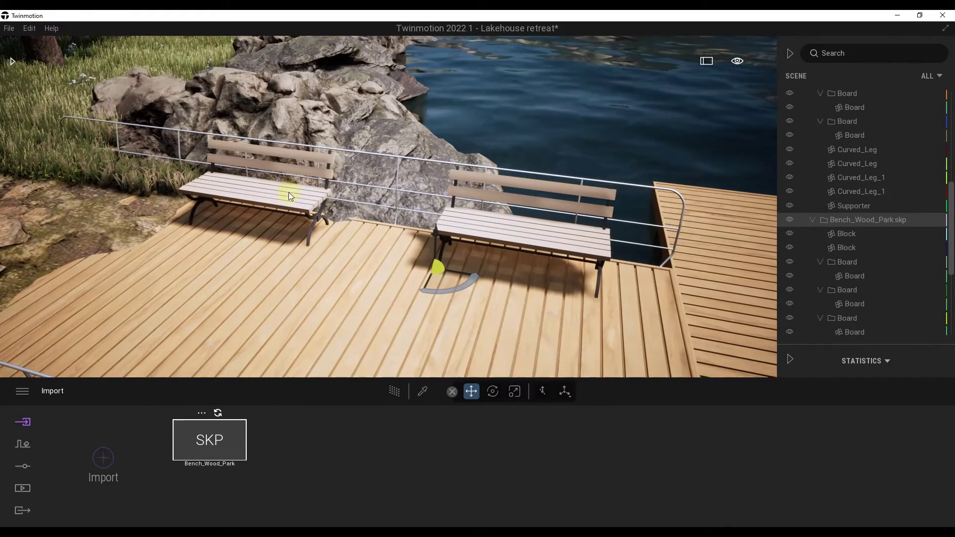
right_drag(492, 239, 509, 241)
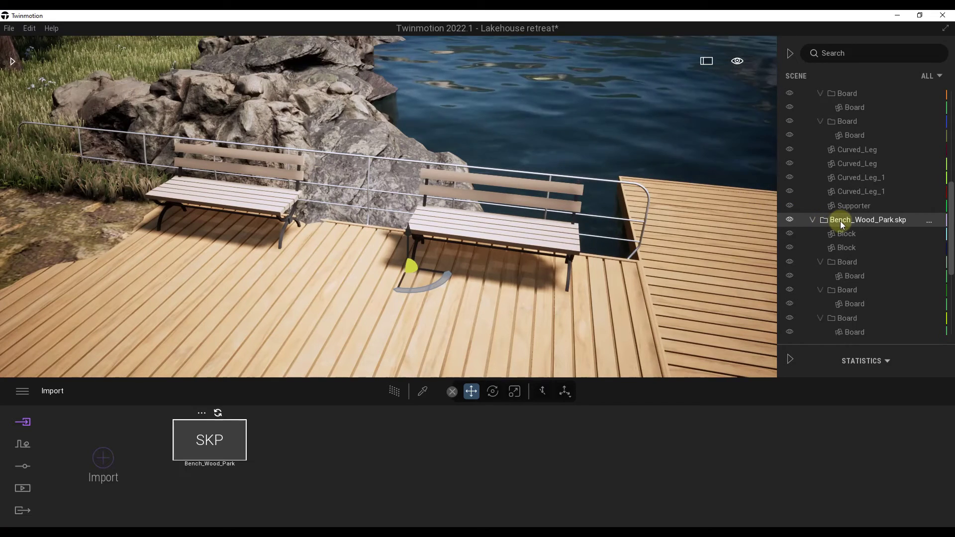
drag(453, 274, 440, 273)
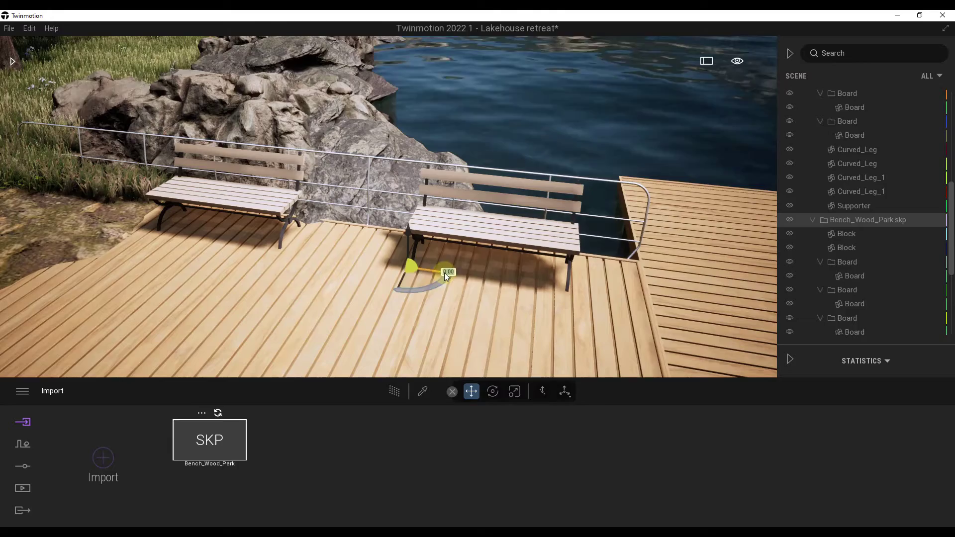
key(Delete)
Step: Reselect the whole remaining bench and rotate it about its leg pivot so it stands at an angle to the dock railing
key(s)
right_drag(509, 241, 510, 236)
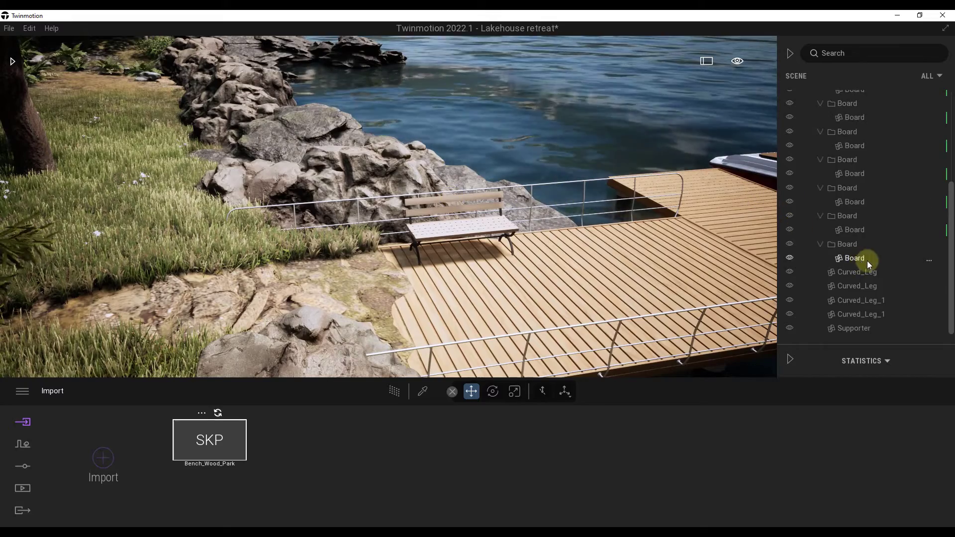
scroll(866, 261, up, 10)
click(856, 168)
right_drag(507, 285, 502, 290)
key(w)
drag(502, 291, 501, 288)
drag(324, 253, 303, 254)
right_drag(369, 203, 370, 202)
key(s)
key(w)
drag(369, 203, 331, 217)
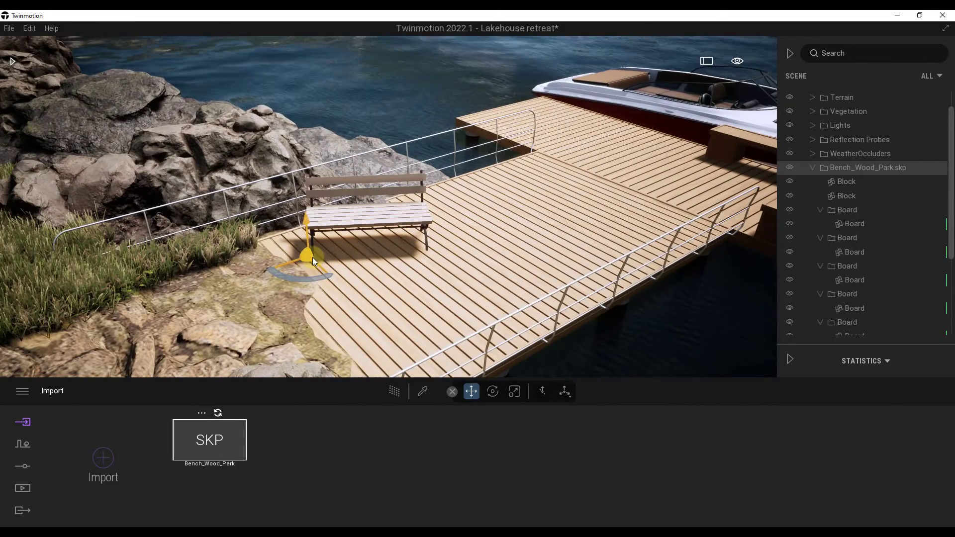
Step: Create 2 instances of the angled bench across the dock at 2.57 m spacing, and remove both
key(w)
right_drag(335, 253, 336, 254)
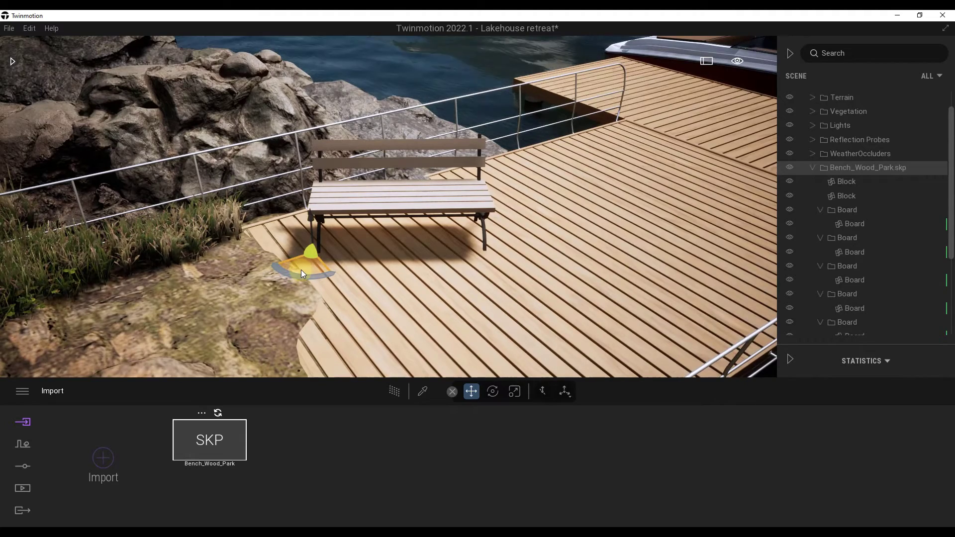
alt+drag(305, 267, 586, 260)
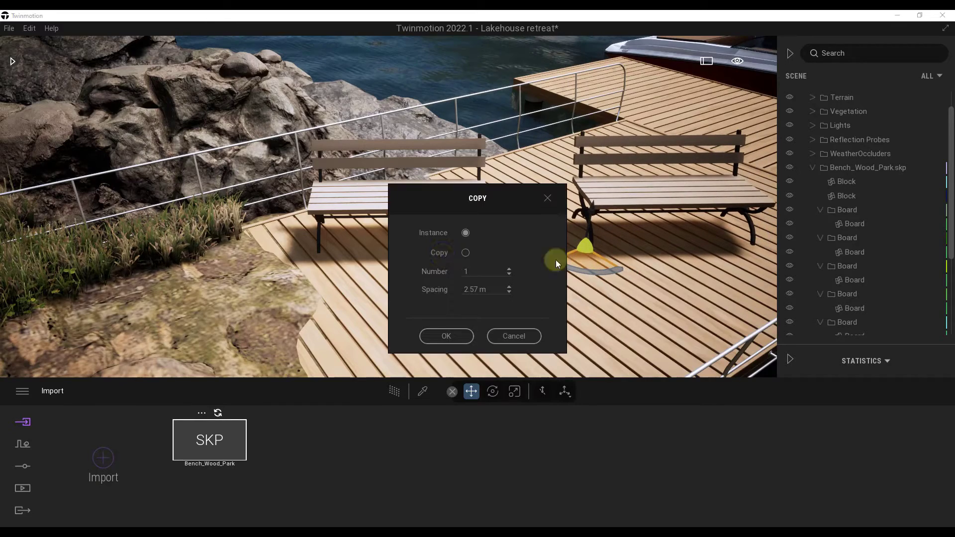
click(509, 269)
click(438, 331)
right_drag(432, 266, 431, 245)
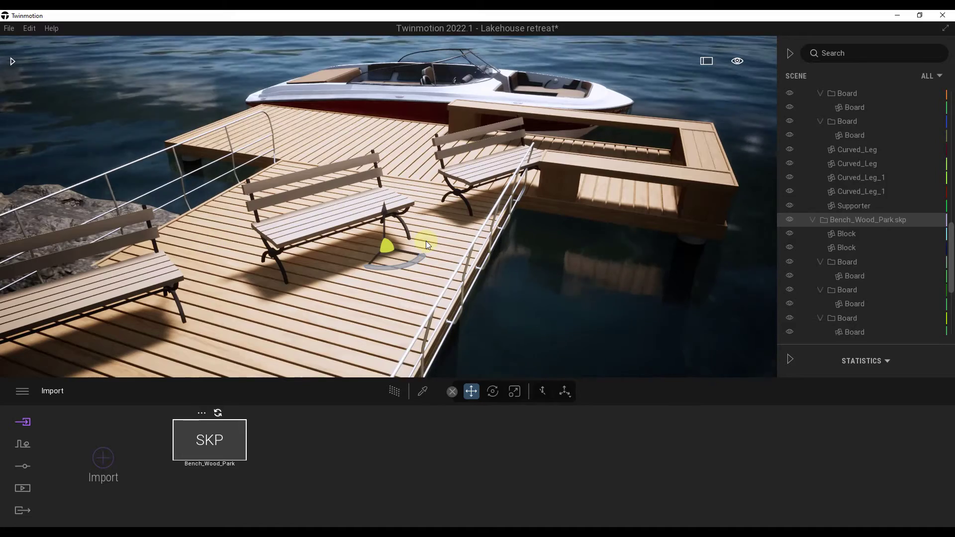
key(Delete)
right_drag(423, 235, 434, 228)
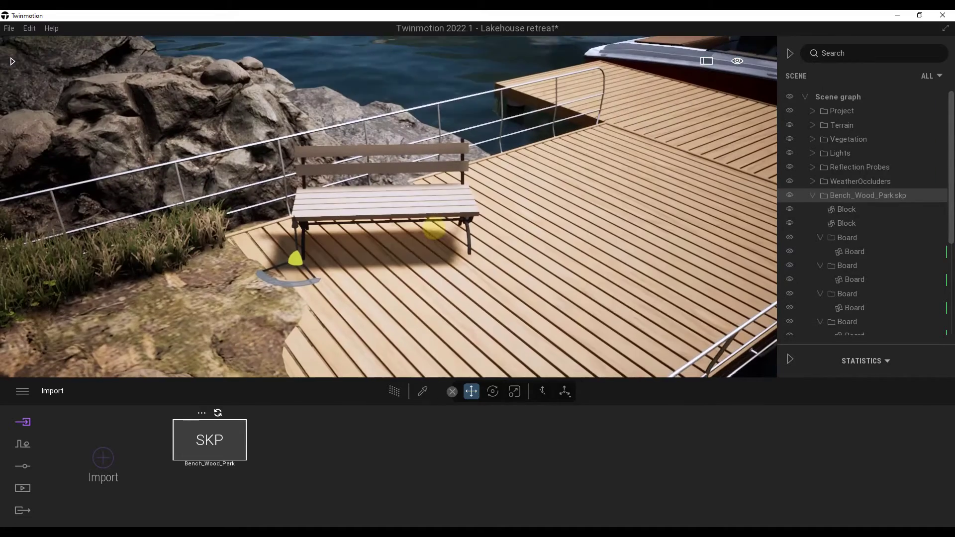
Step: Toggle the bench's move gizmo between world and local axes, and leave it on the local axis
click(542, 393)
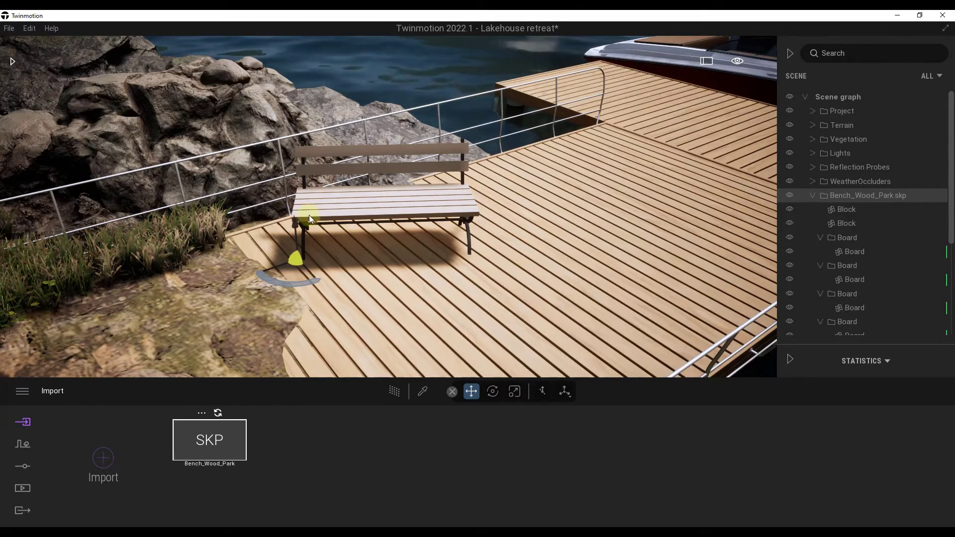
right_drag(386, 202, 572, 138)
right_drag(589, 170, 561, 204)
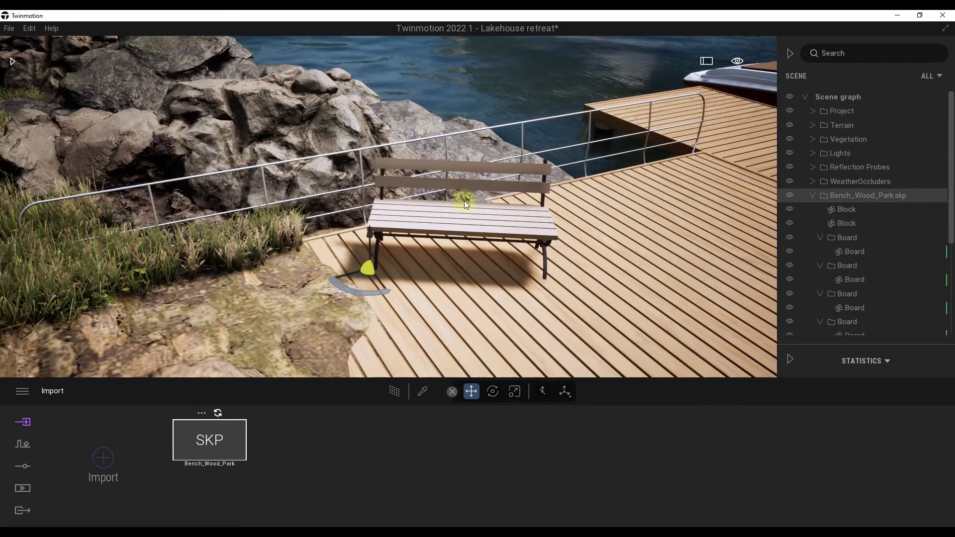
click(542, 397)
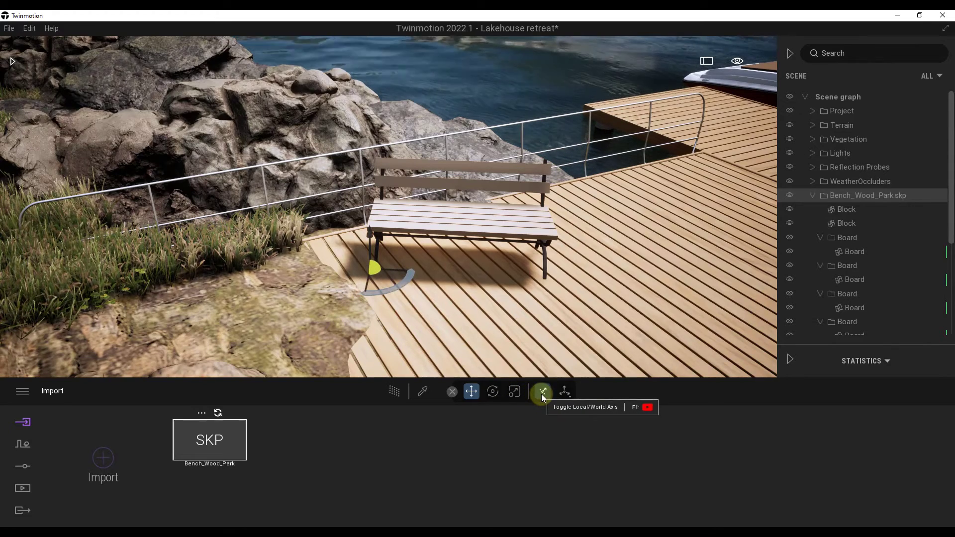
click(542, 396)
click(543, 397)
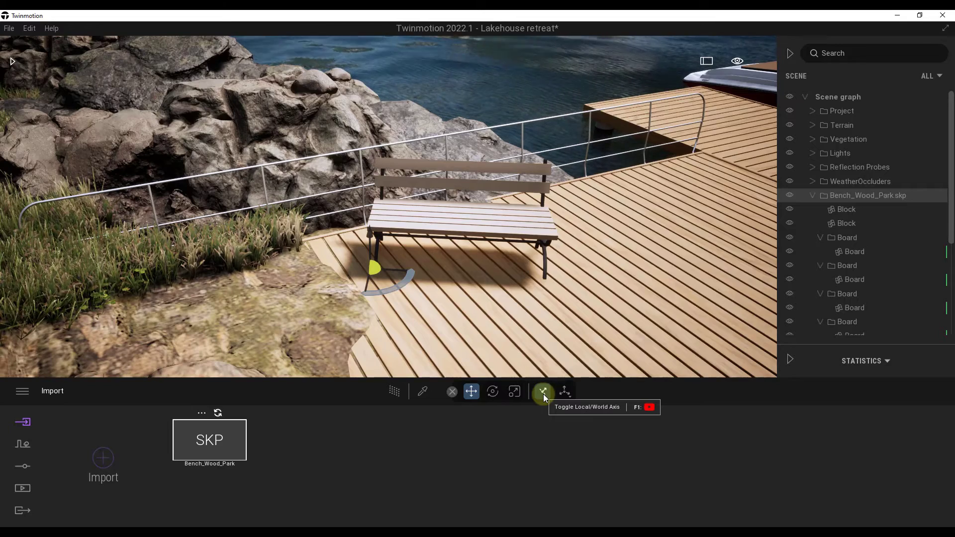
click(544, 396)
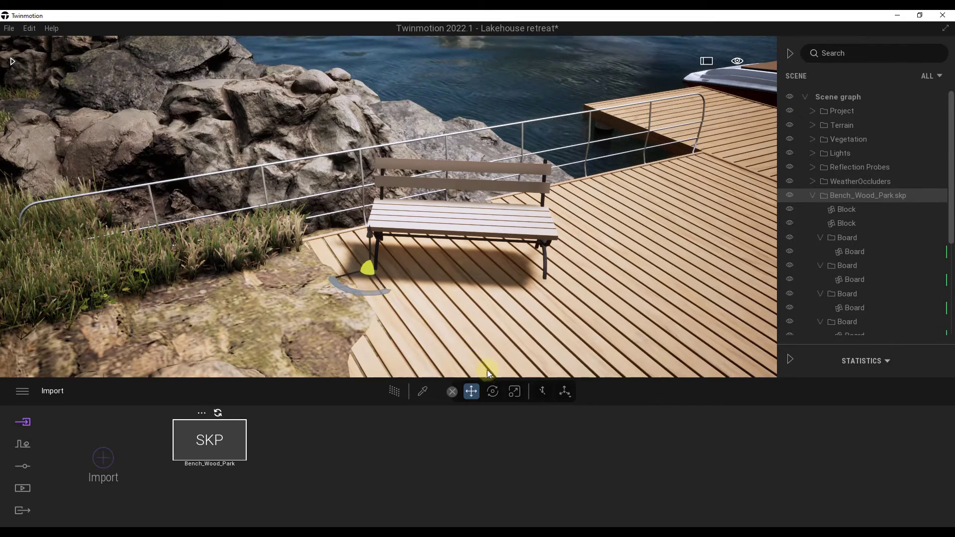
click(546, 393)
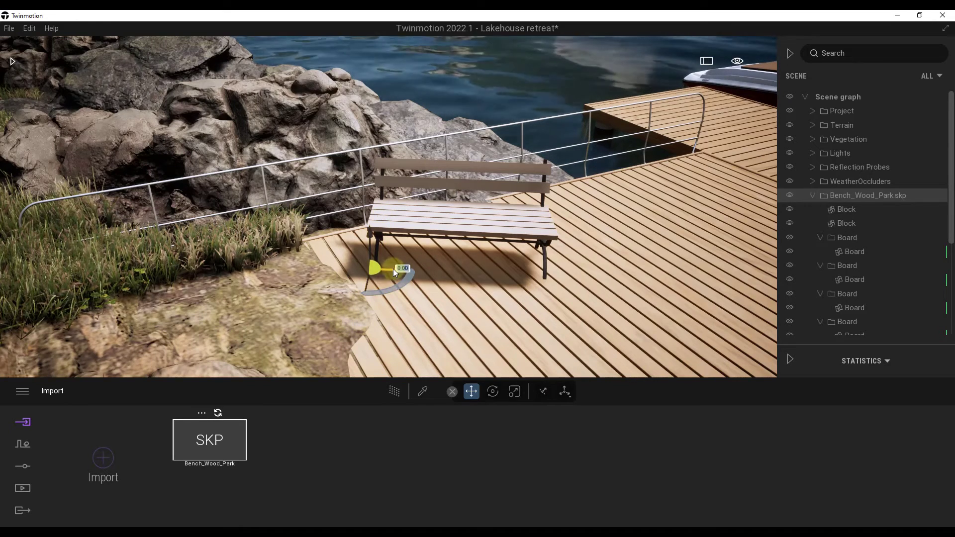
Step: Copy the bench along its own local axis as 2 instances with 2.1 m spacing
shift+drag(393, 268, 407, 276)
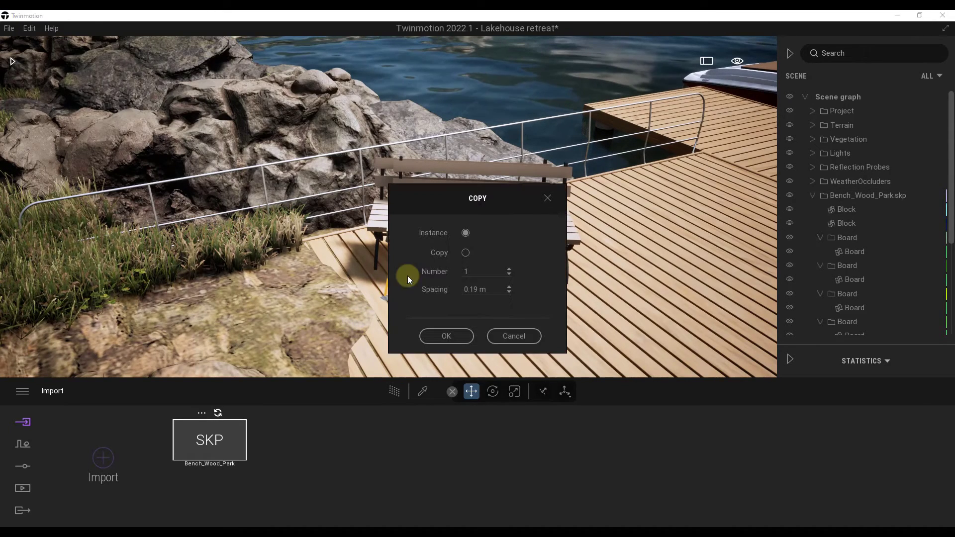
click(517, 333)
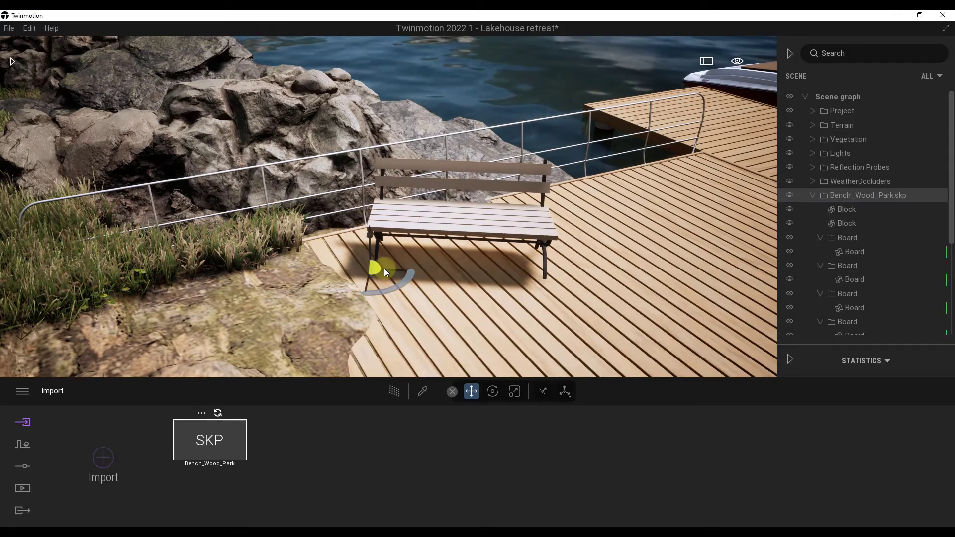
drag(410, 270, 610, 274)
click(508, 270)
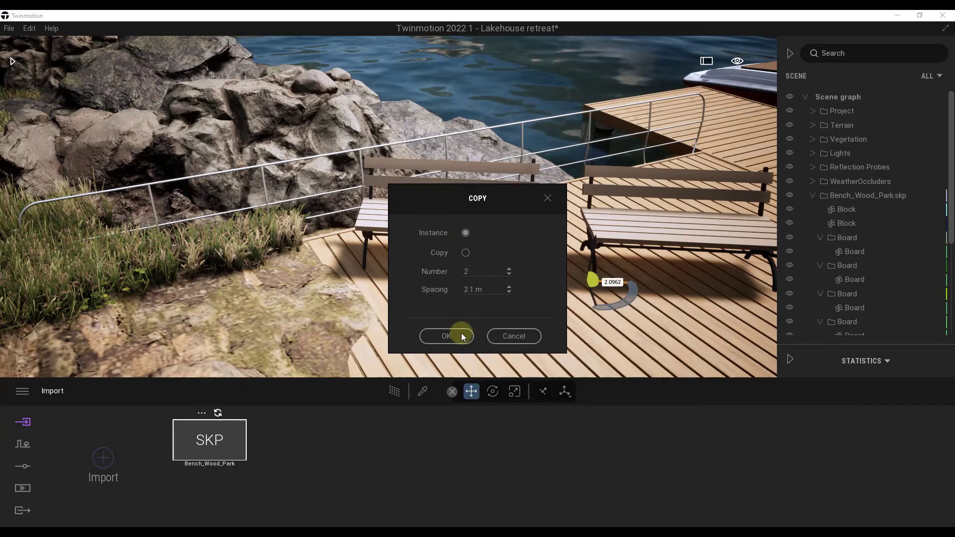
click(461, 334)
right_drag(493, 275, 438, 261)
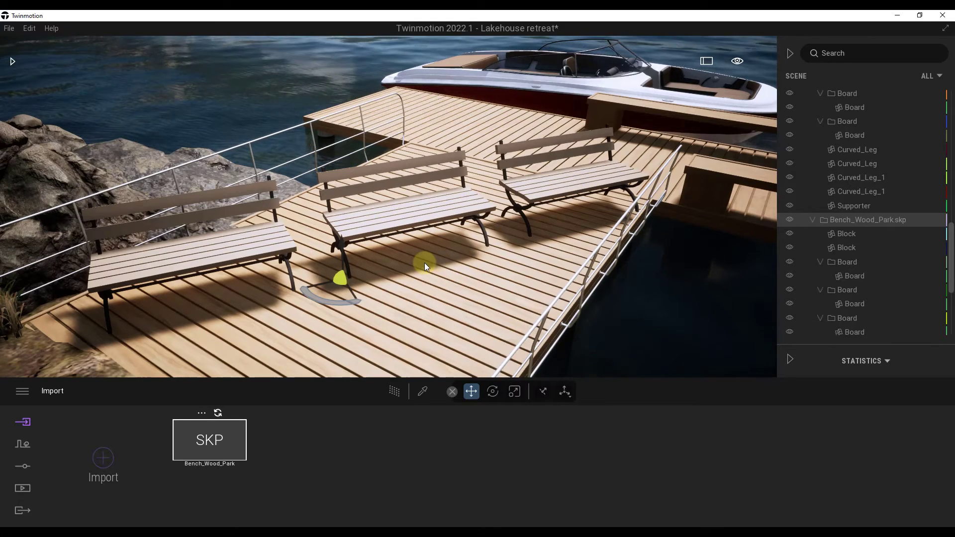
Step: Compare the world and local axis orientations of the middle bench's gizmo, returning it to the local axis
click(546, 393)
click(546, 393)
click(546, 394)
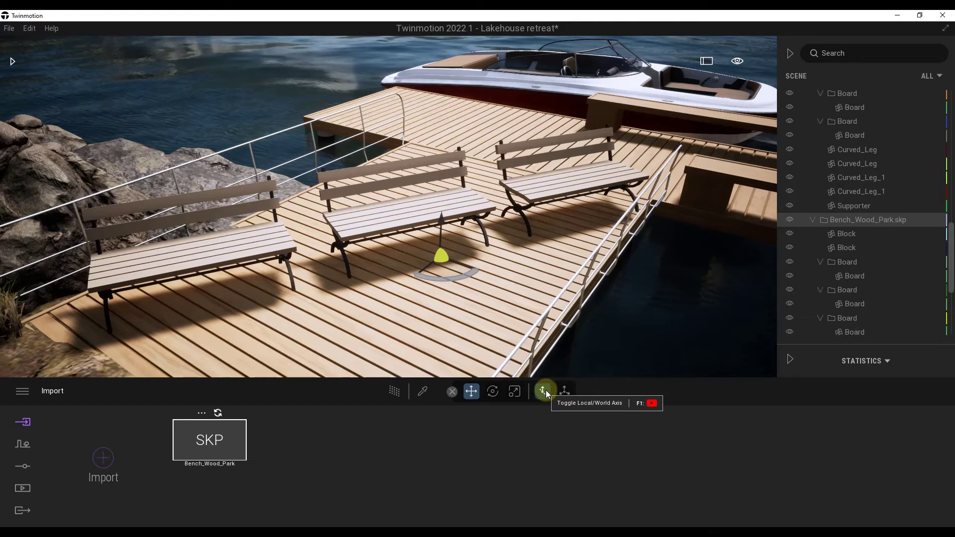
click(546, 393)
click(545, 391)
click(545, 391)
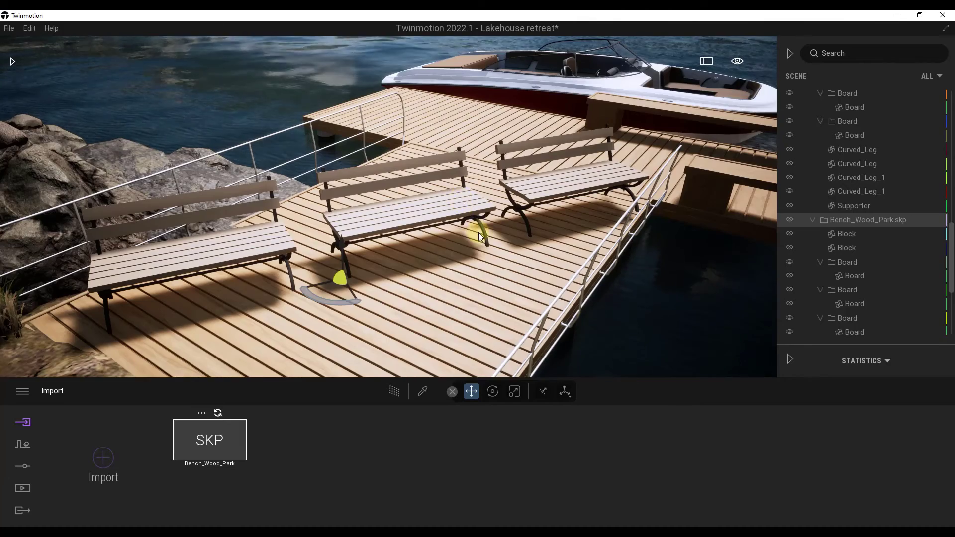
scroll(481, 237, up, 3)
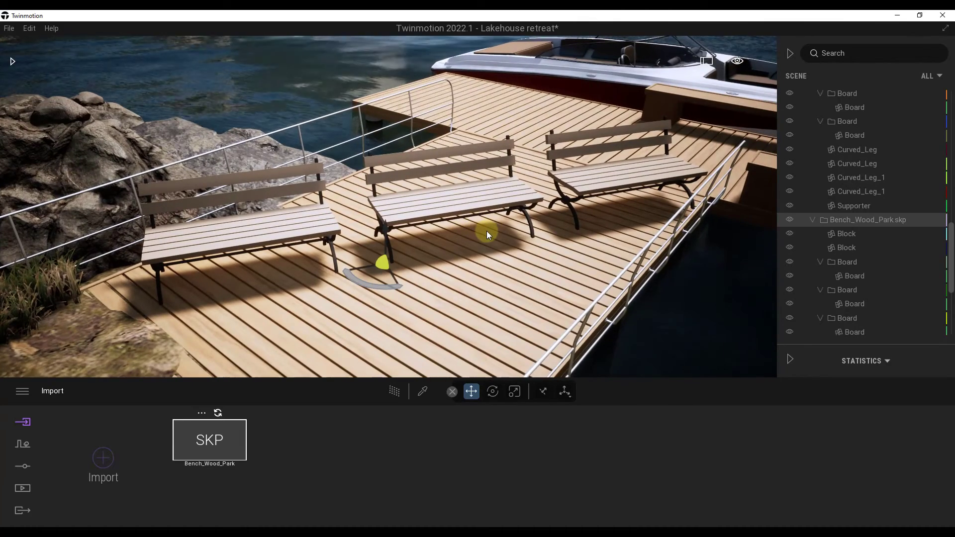